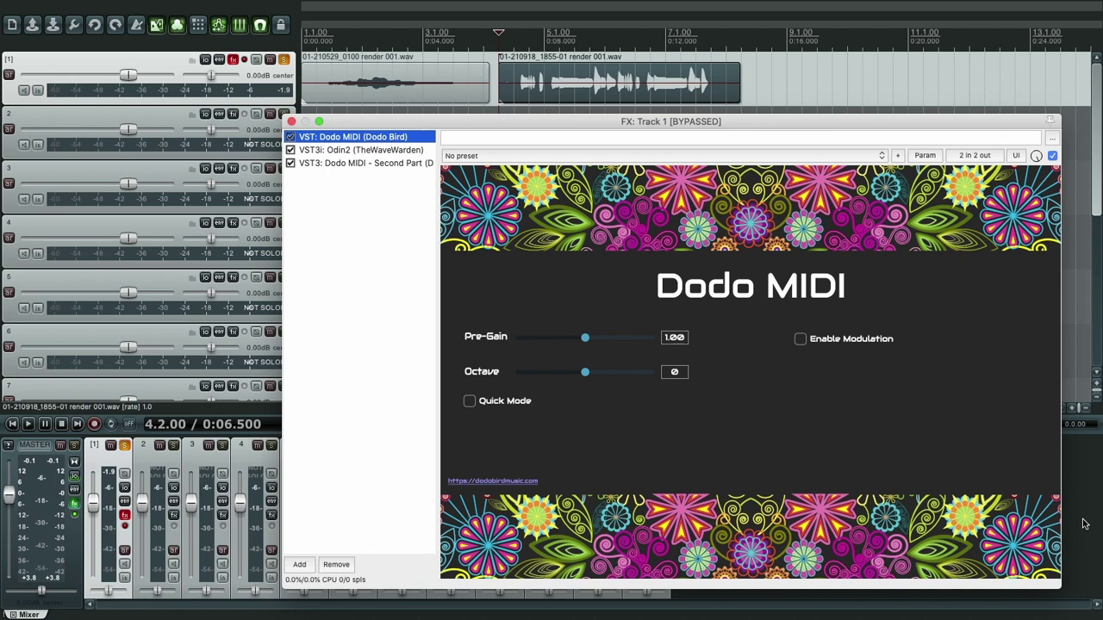
- Play back track 1, then un-bypass its FX chain so Dodo MIDI and Odin2 are active
click(510, 80)
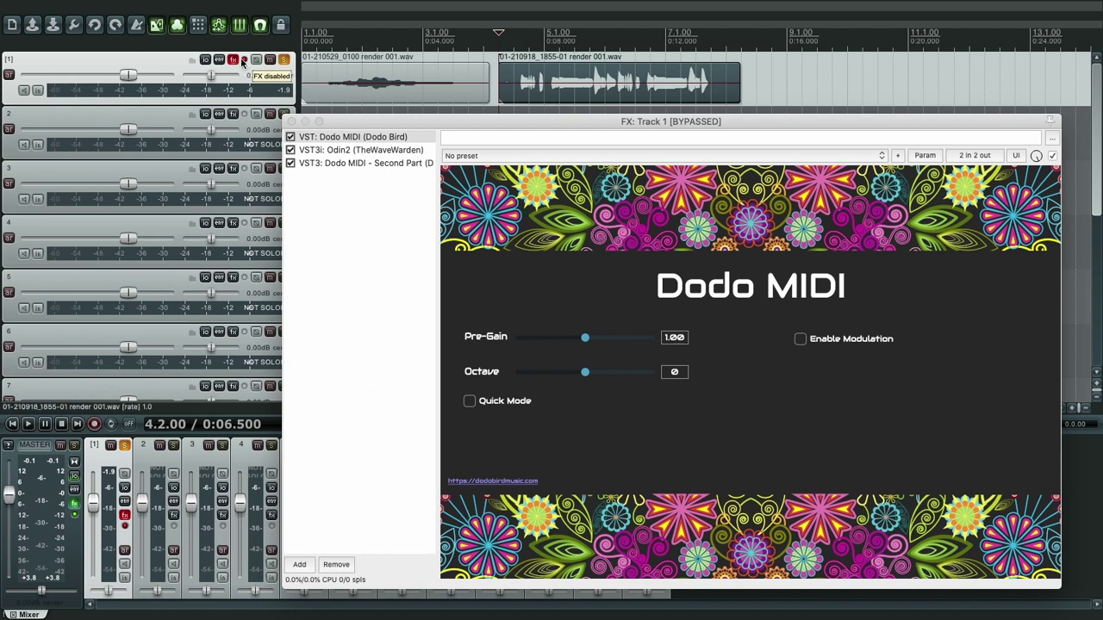
key(space)
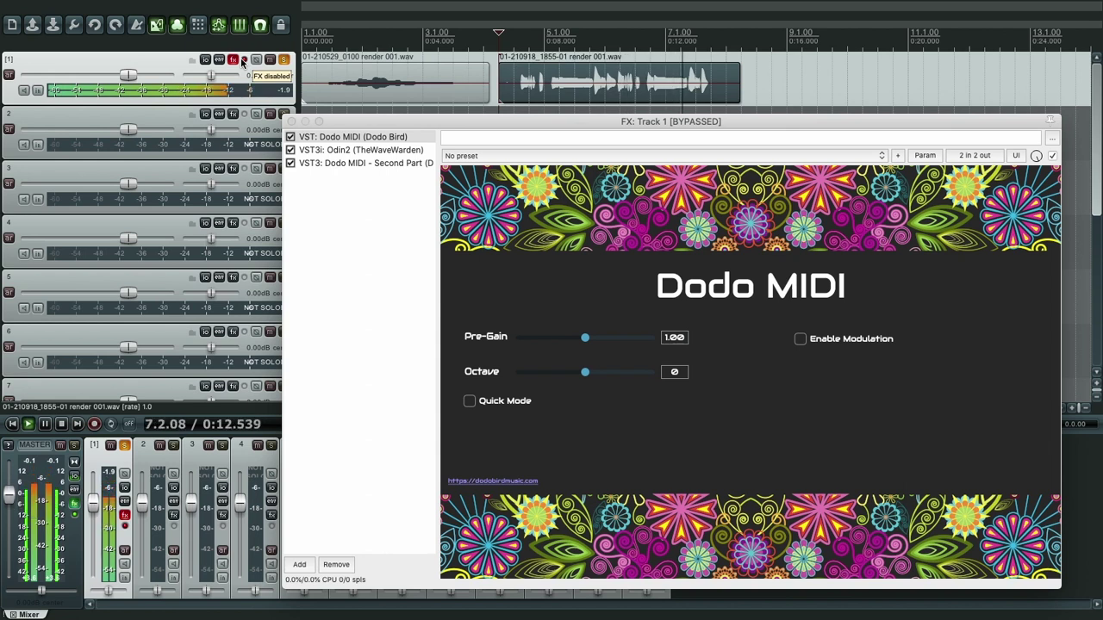
key(space)
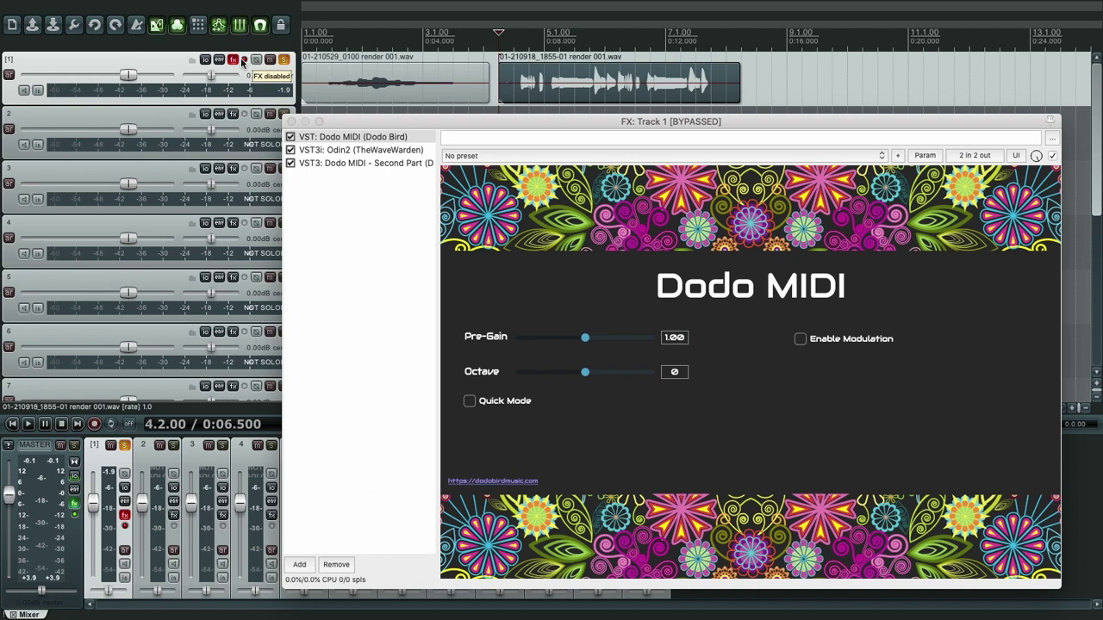
click(243, 61)
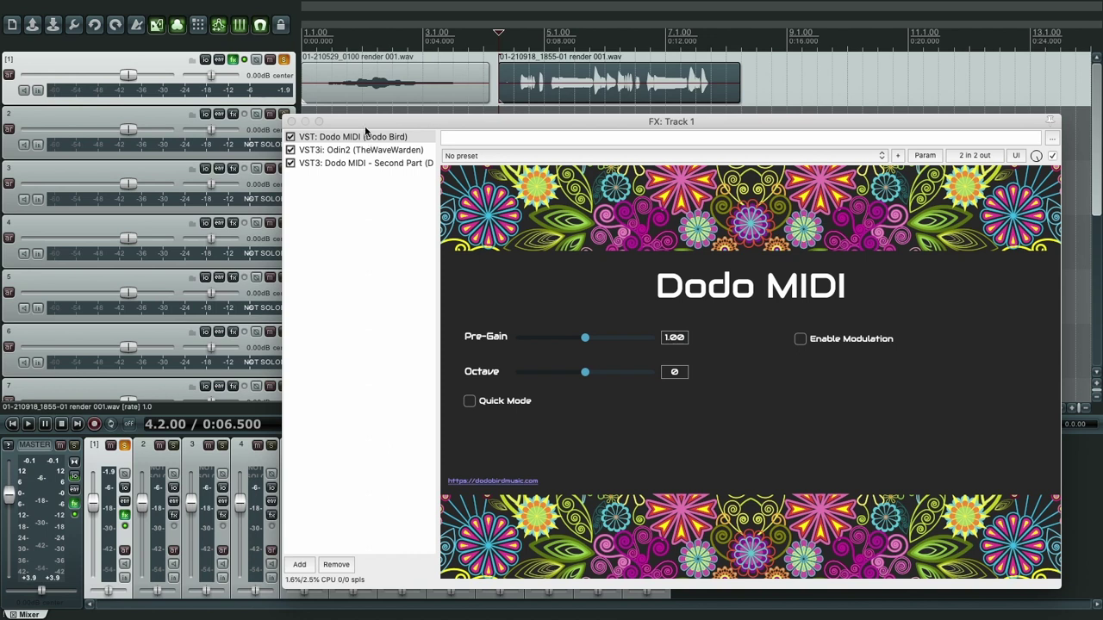
drag(369, 137, 344, 127)
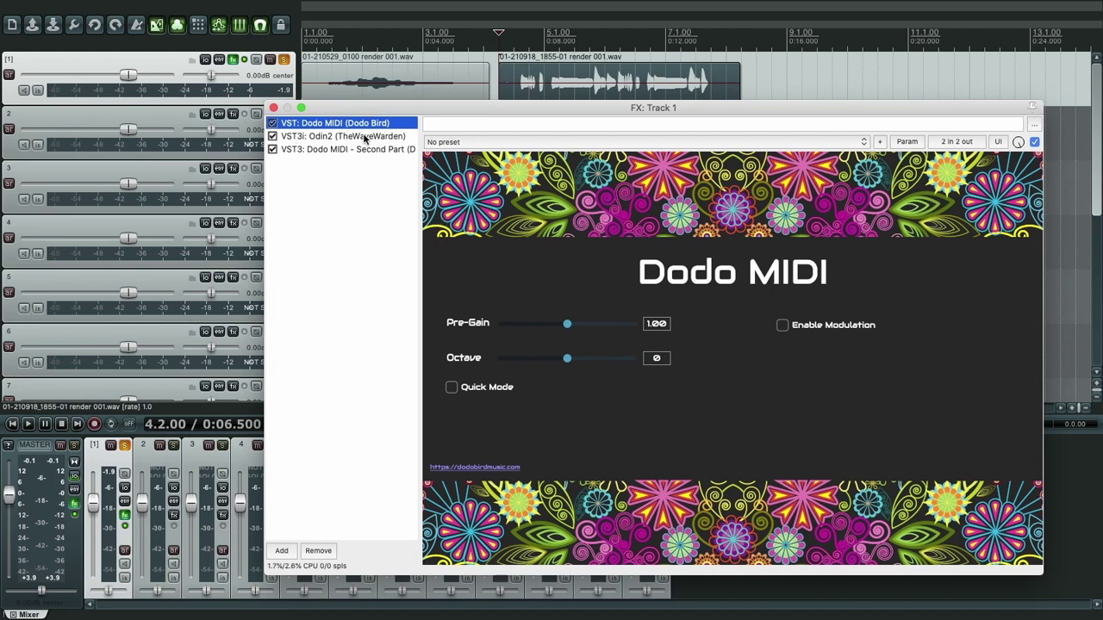
- Load the Metallic Keys [XR] preset from the Keys category of Odin2's Preset Library
click(294, 141)
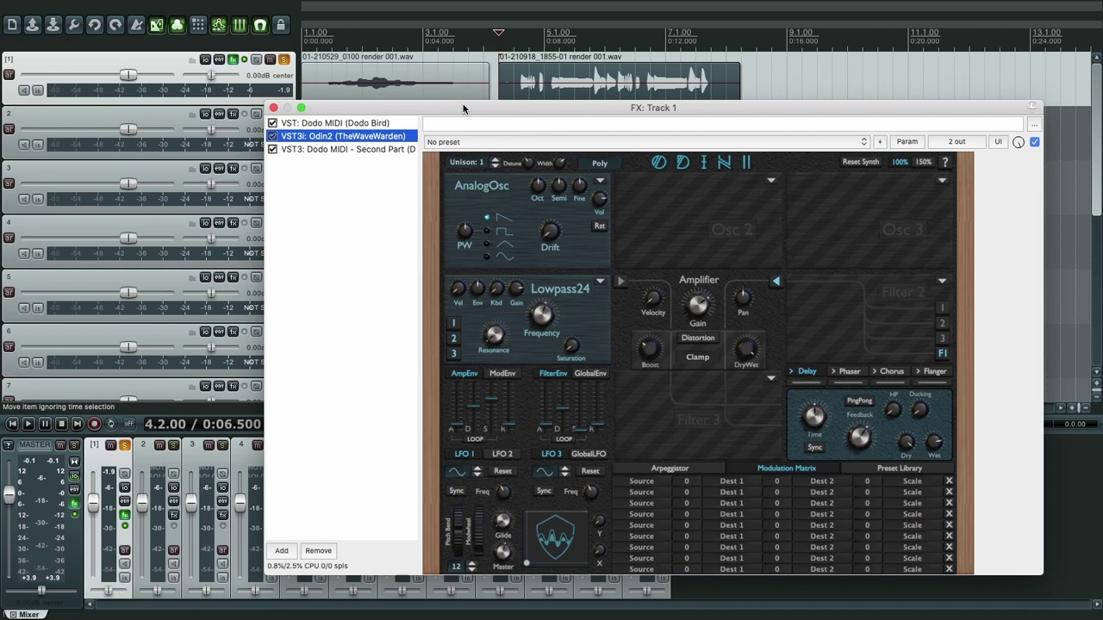
drag(464, 108, 442, 121)
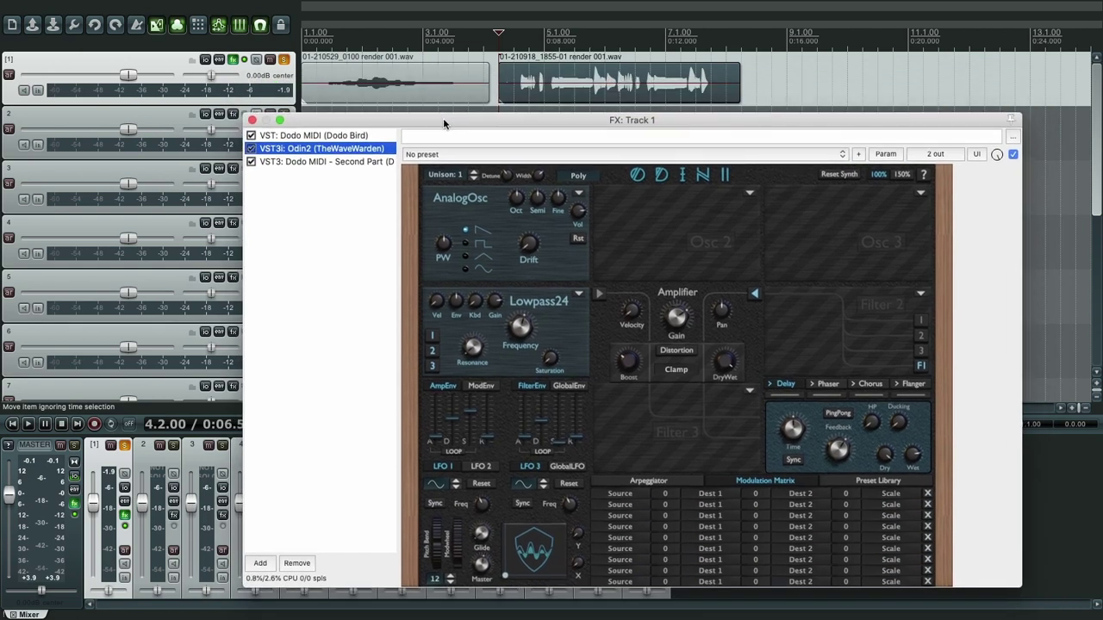
click(859, 480)
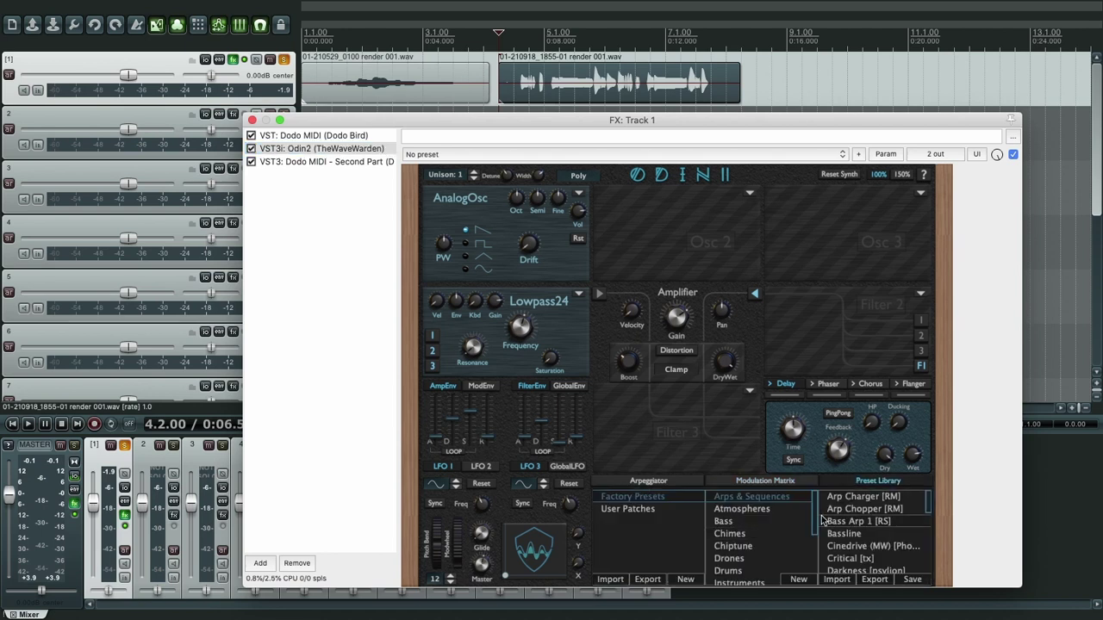
scroll(733, 534, down, 4)
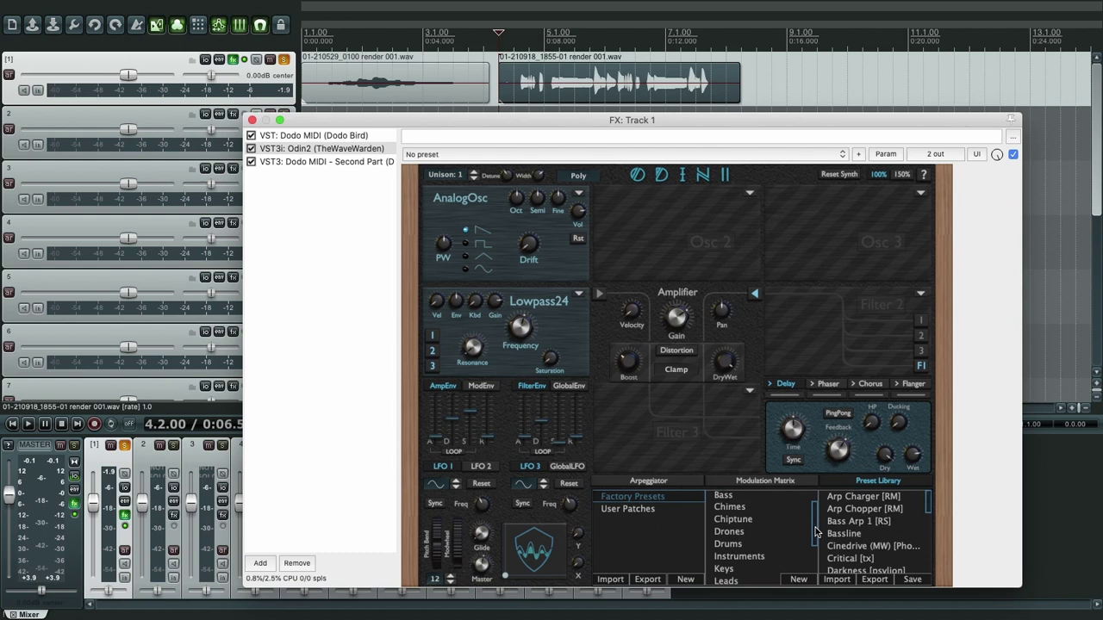
click(724, 513)
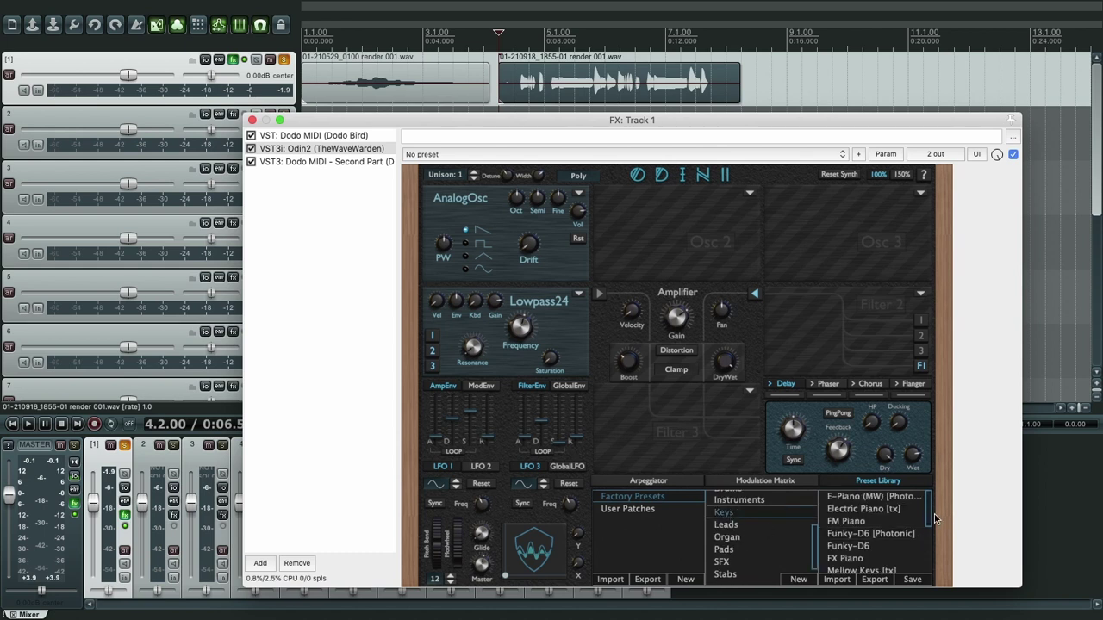
scroll(930, 526, down, 3)
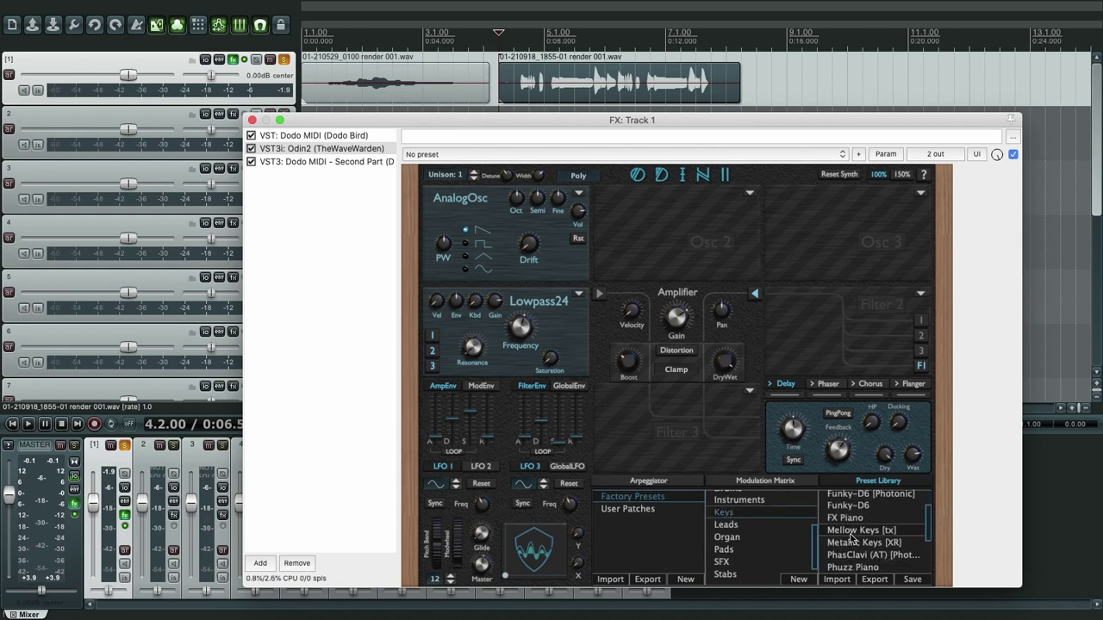
click(861, 543)
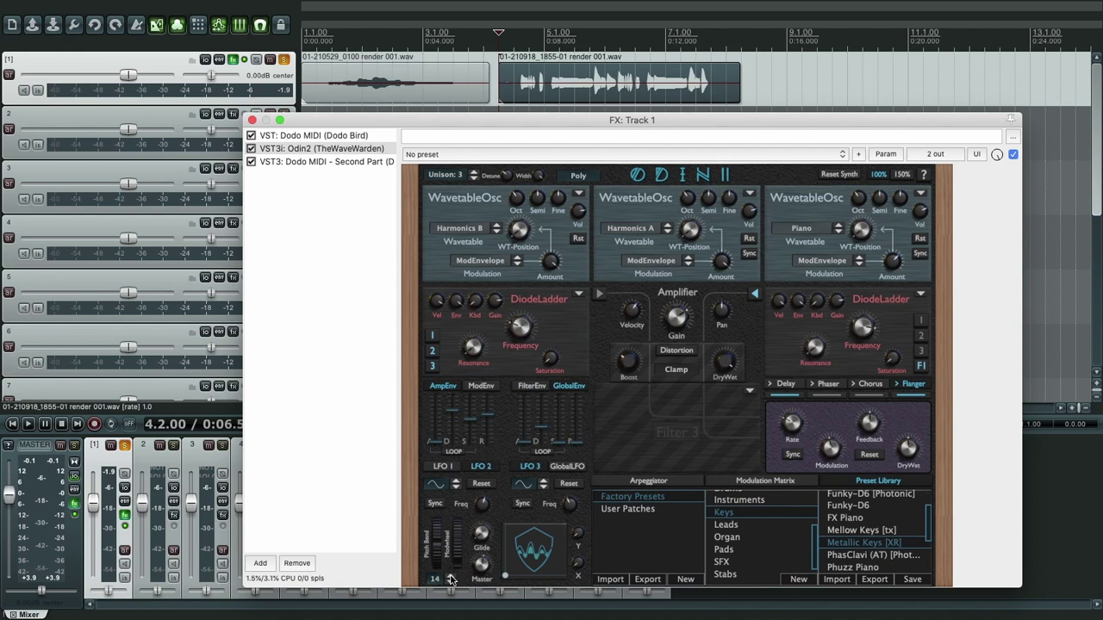
- Raise Odin2's pitch-bend range toward 24 and review its modulation, filter and global envelopes
click(450, 578)
click(450, 579)
click(450, 579)
click(451, 579)
click(450, 579)
click(483, 387)
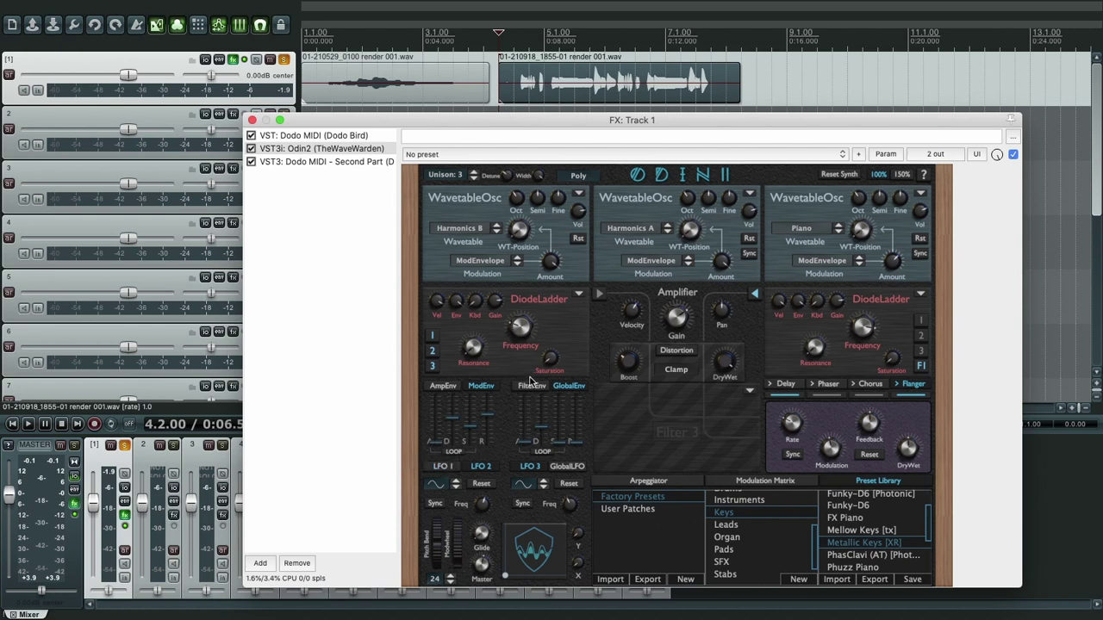
click(531, 388)
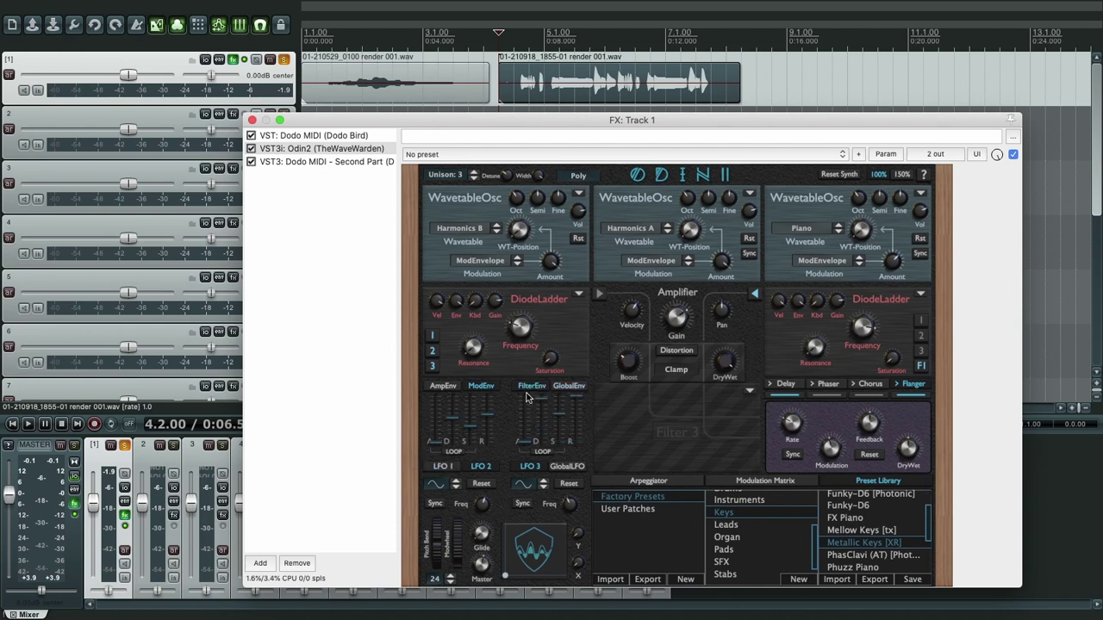
click(570, 387)
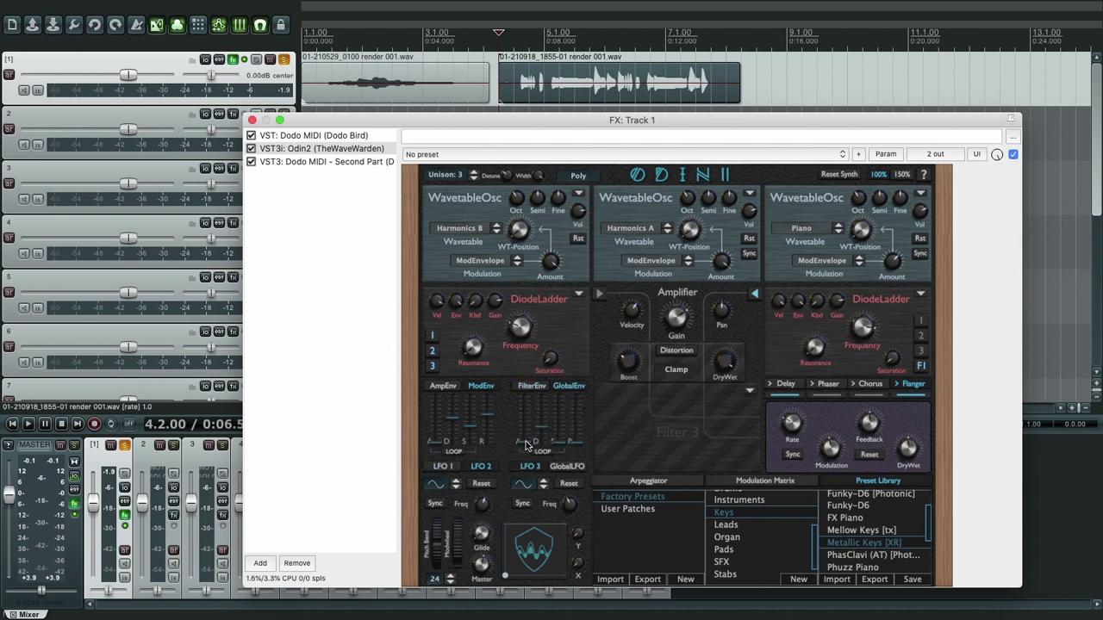
drag(528, 445, 521, 466)
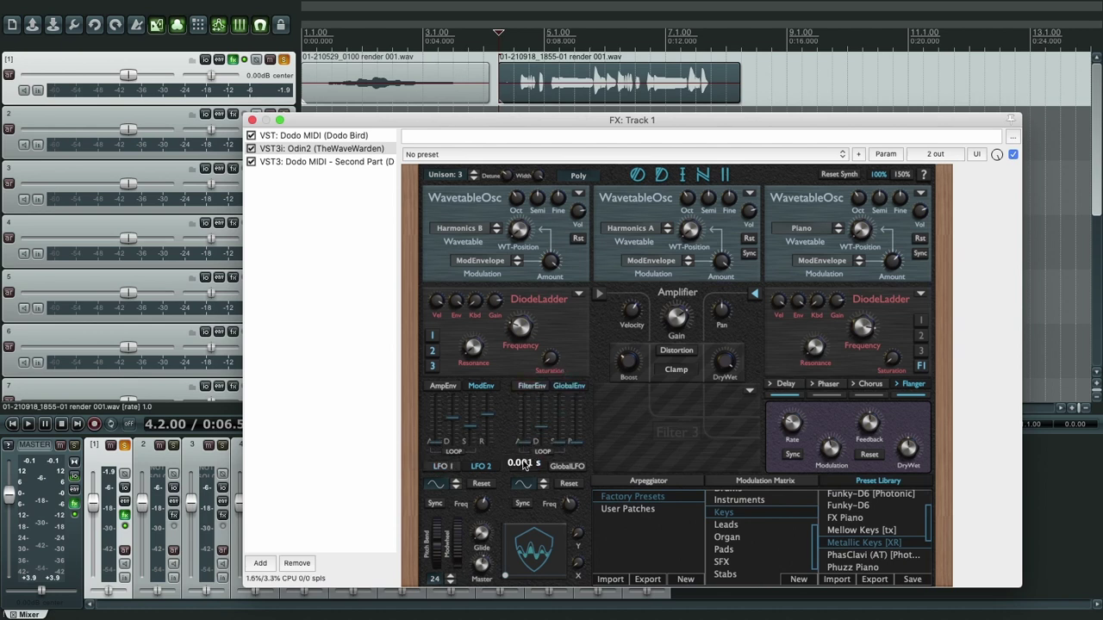
- Switch Odin2's voice mode from Poly to Legato
click(583, 179)
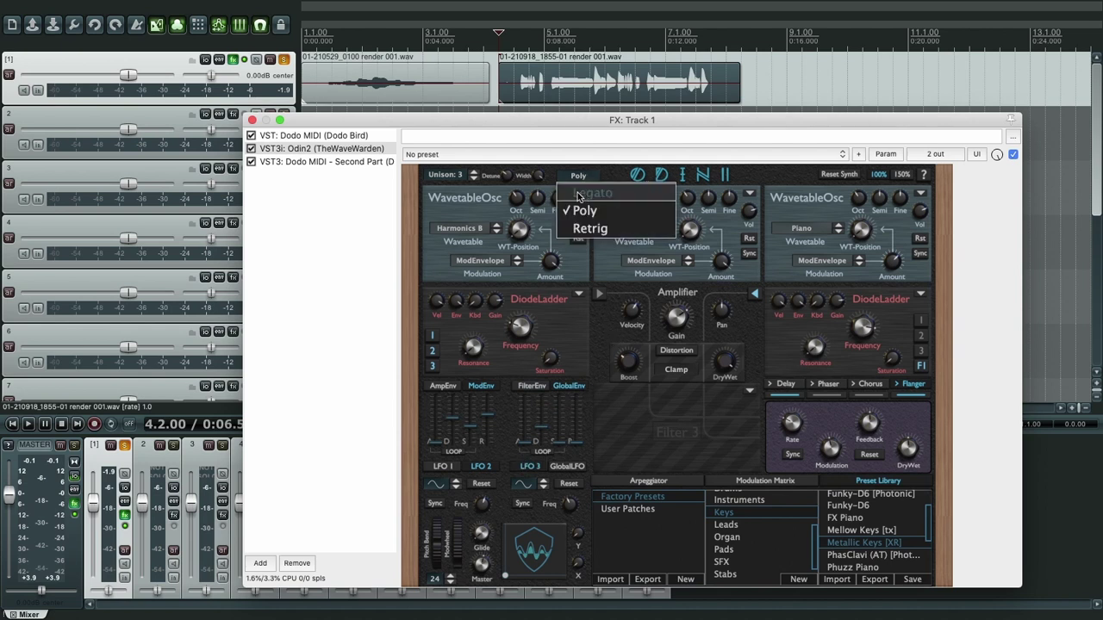
click(583, 195)
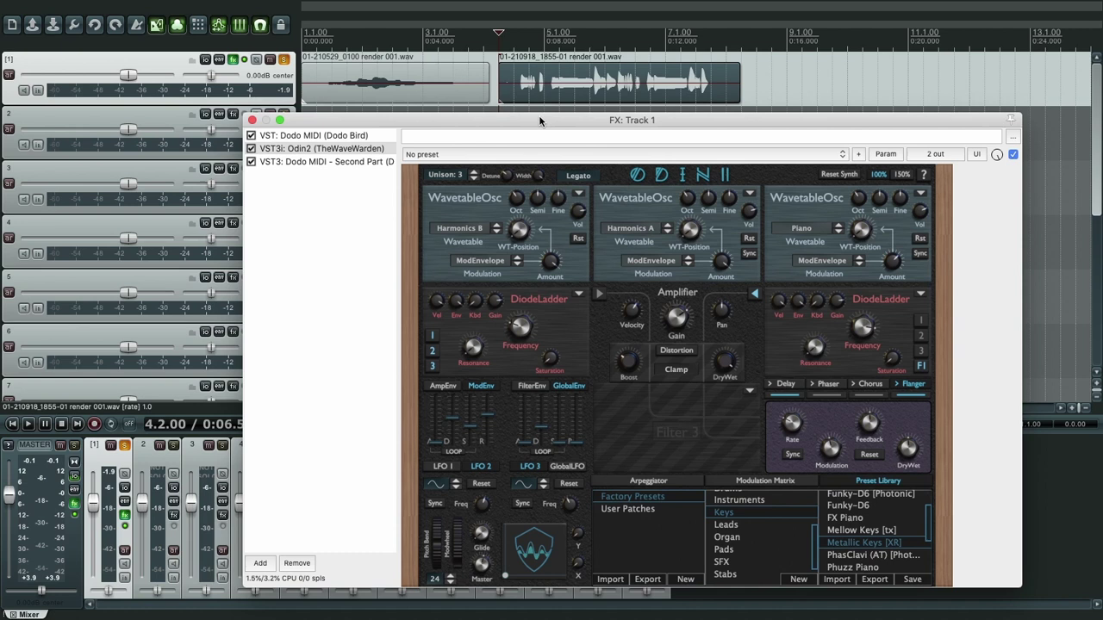
drag(542, 122, 603, 119)
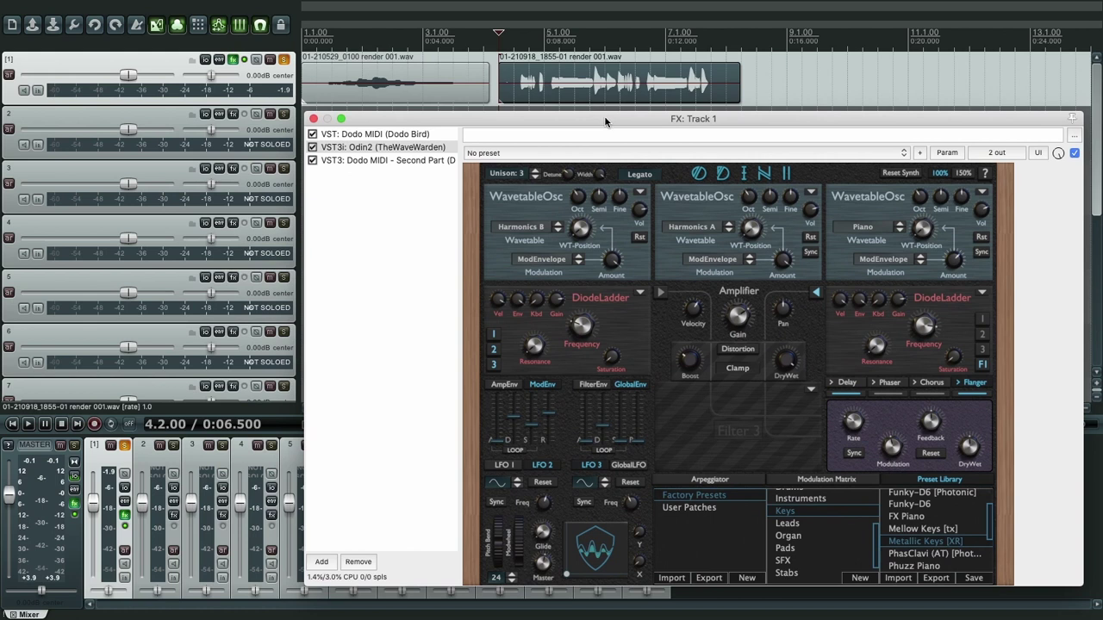
- Play and stop the project to audition the Metallic Keys [XR] patch
click(499, 37)
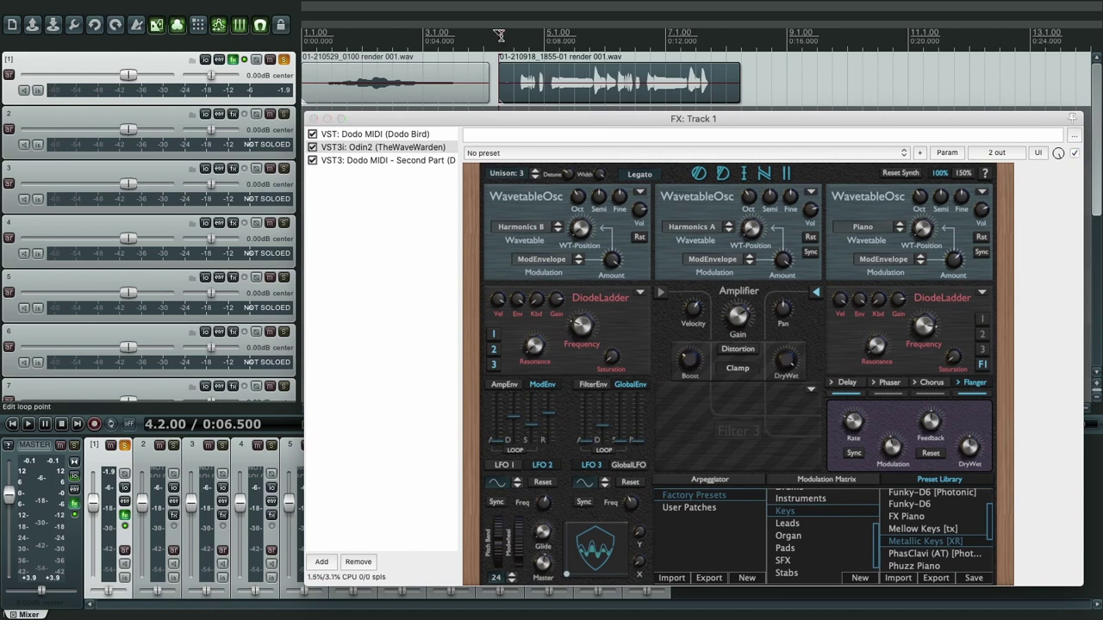
key(space)
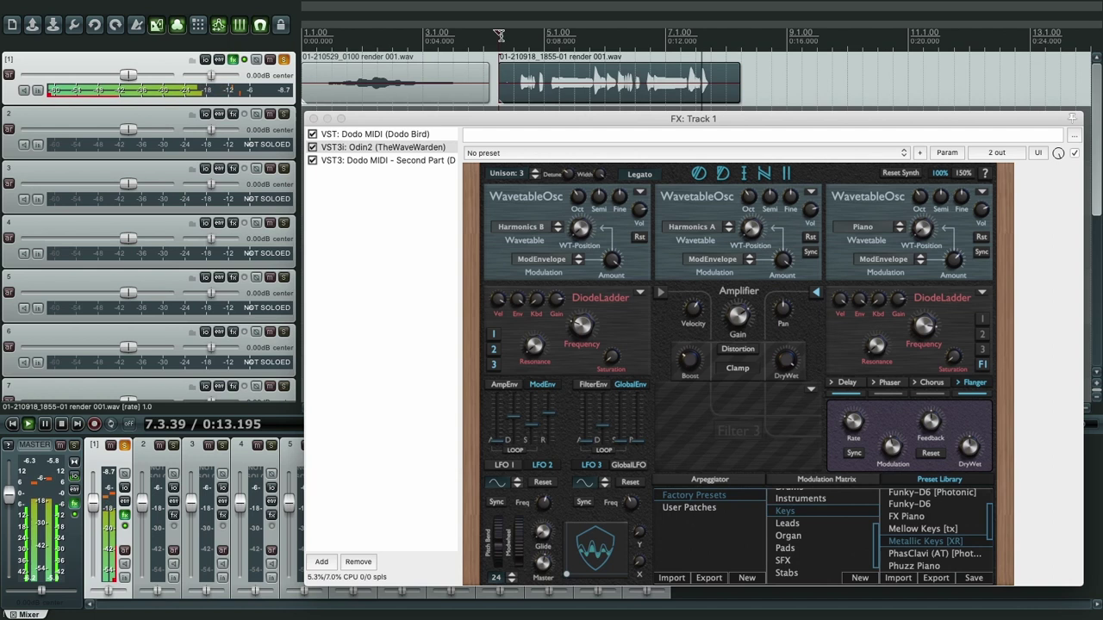
key(space)
- Raise Dodo MIDI's Octave from 0 to 1 and play back to hear the change
click(363, 135)
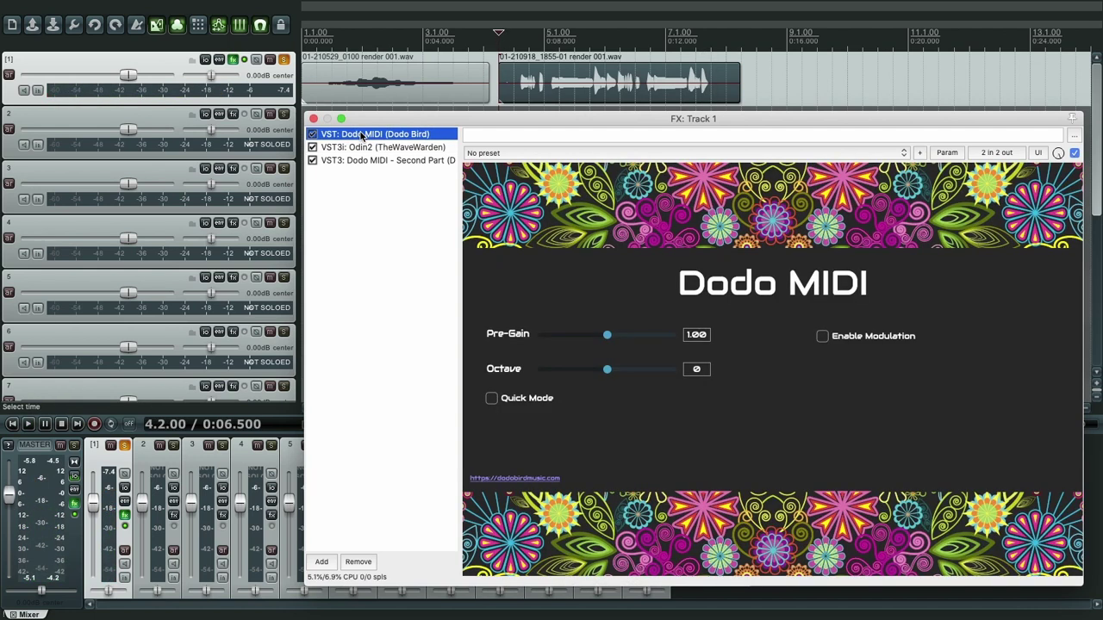
click(608, 372)
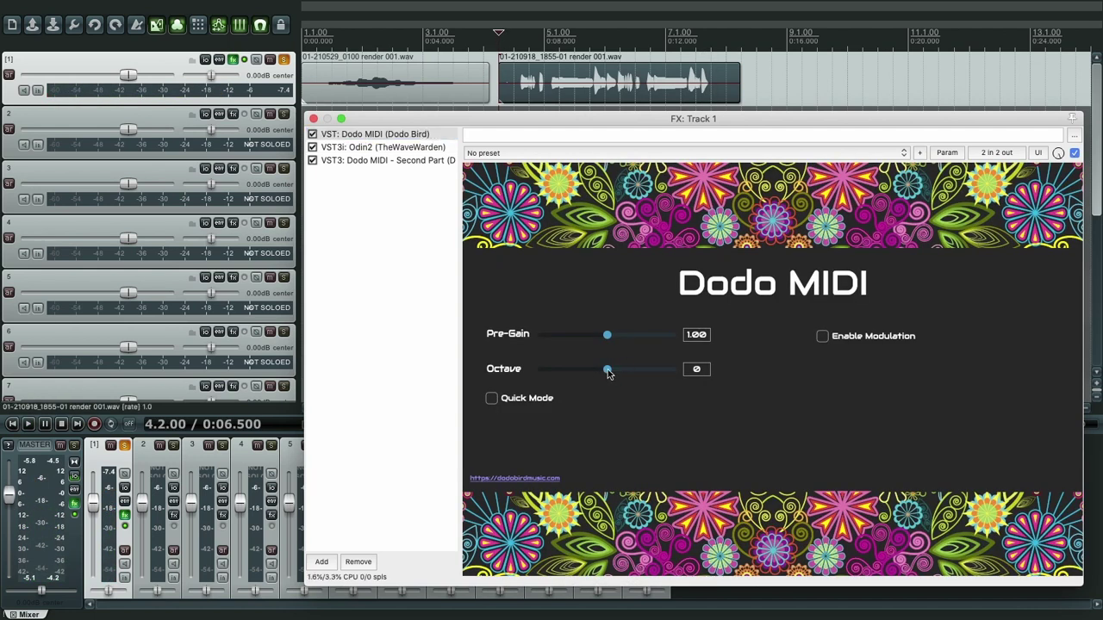
drag(609, 373, 627, 371)
key(space)
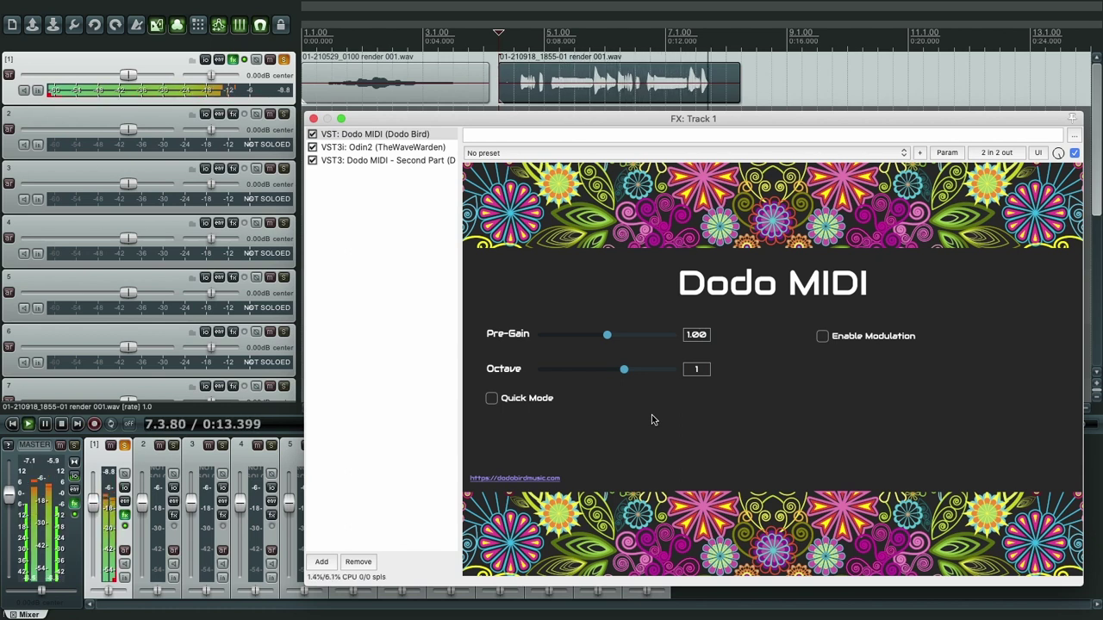
key(space)
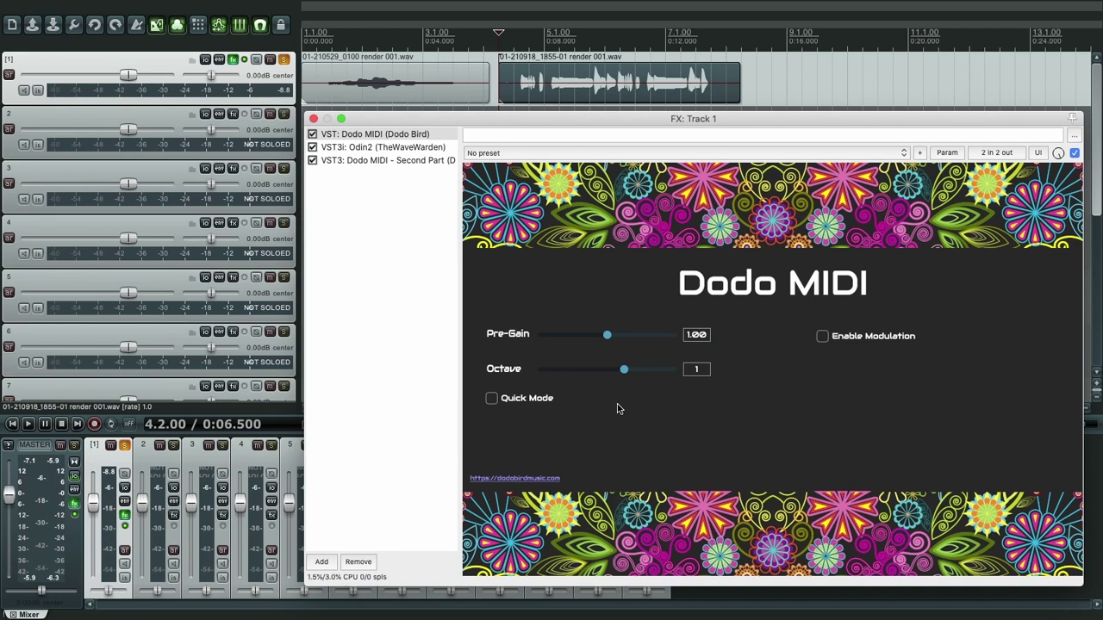
- Tick Dodo MIDI's Quick Mode checkbox and play the project twice to hear it
click(524, 399)
key(space)
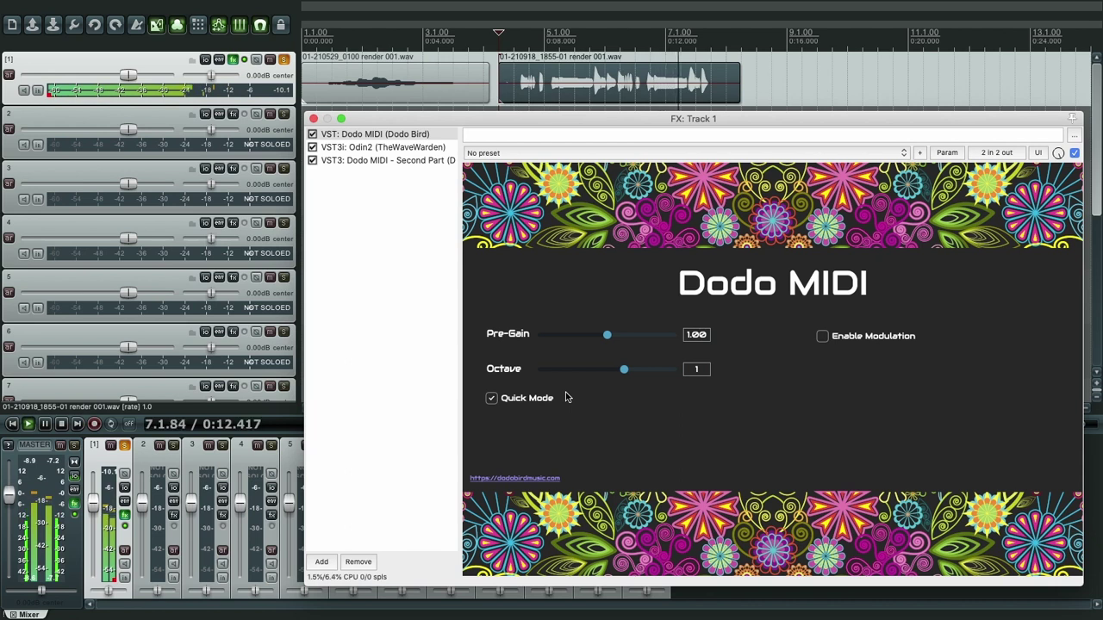
key(space)
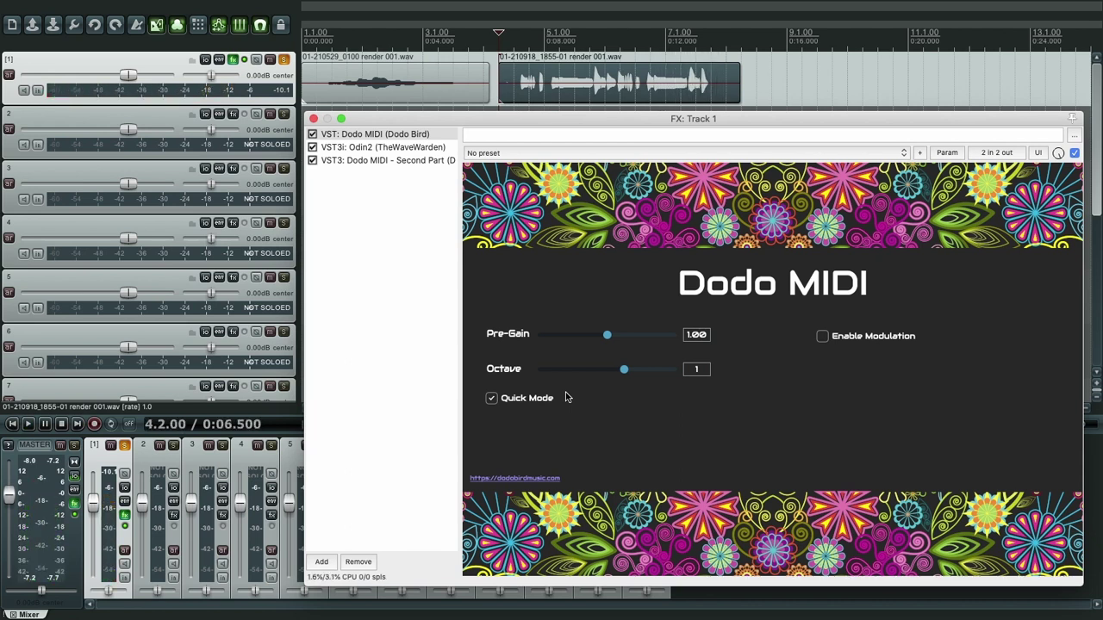
key(space)
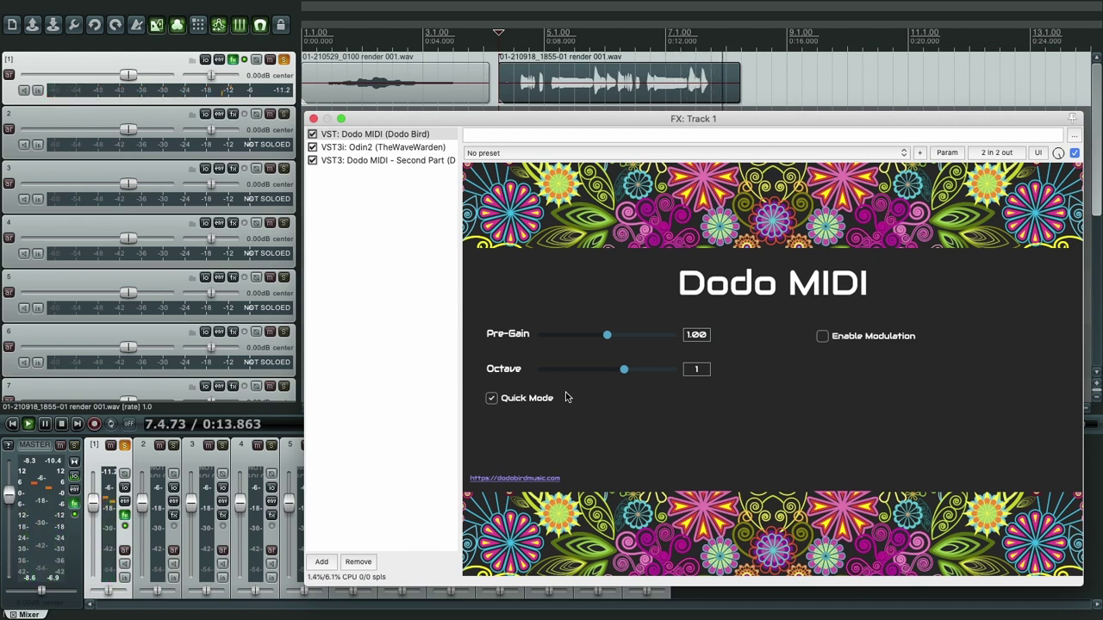
key(space)
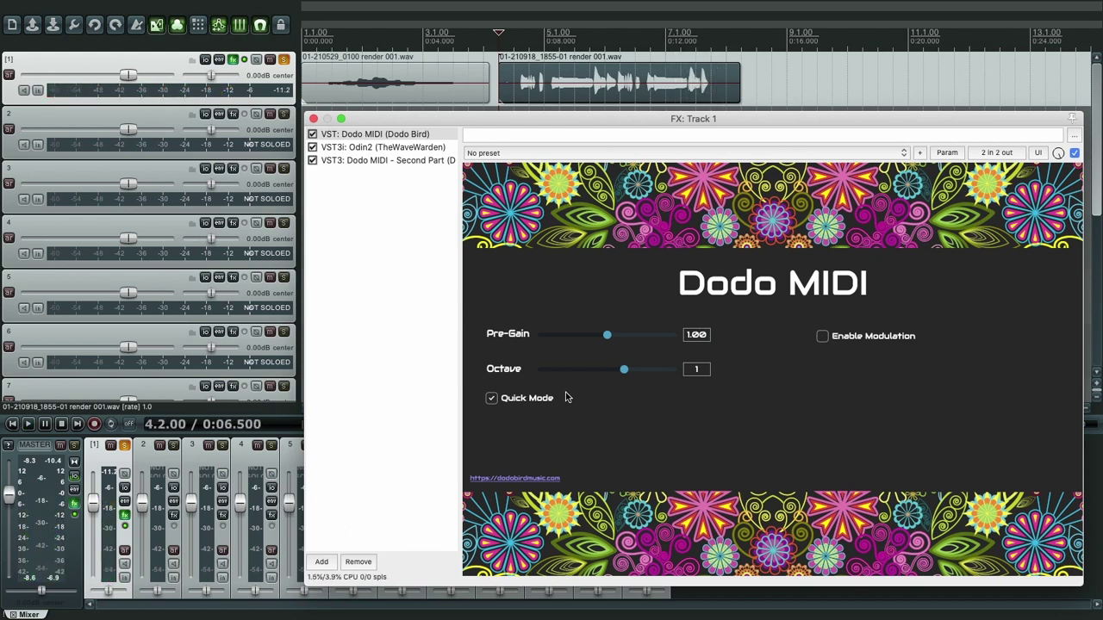